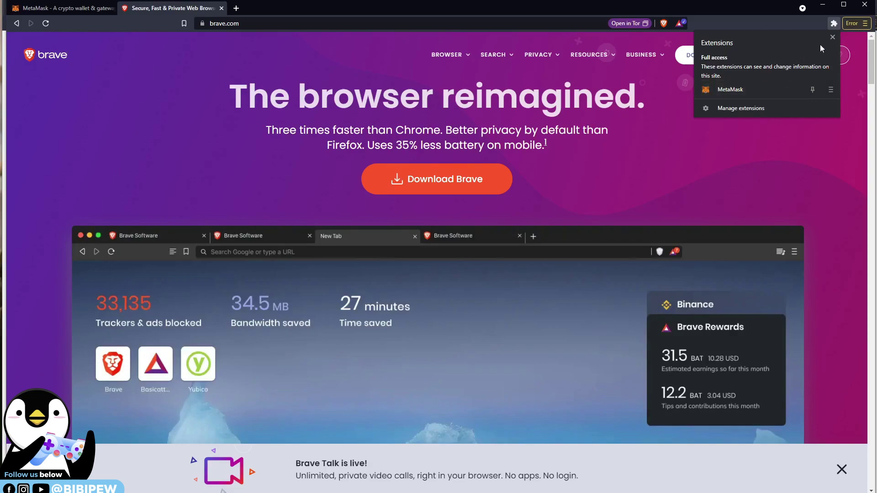
Step: Pin MetaMask to the Brave toolbar and close the extensions list
left_click(813, 90)
left_click(822, 137)
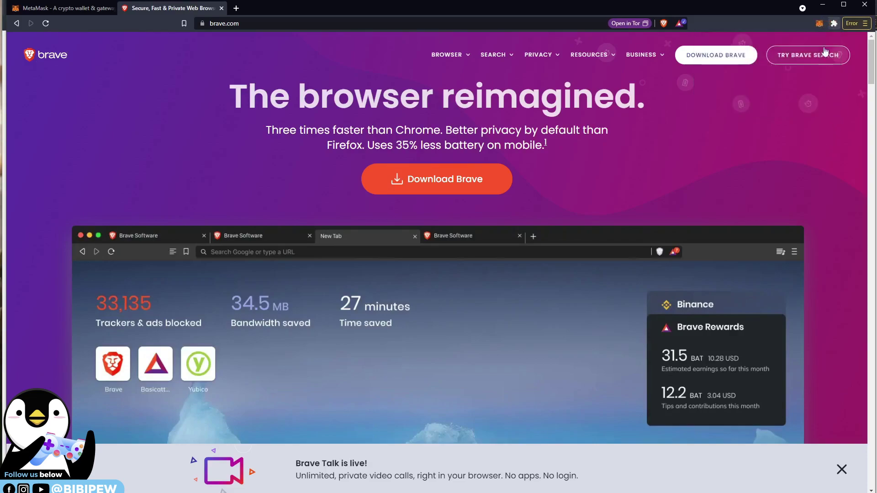
Step: Search for pancakeswap in a new tab and open the pancakeswap.finance site
left_click(236, 9)
type("pancakeswap")
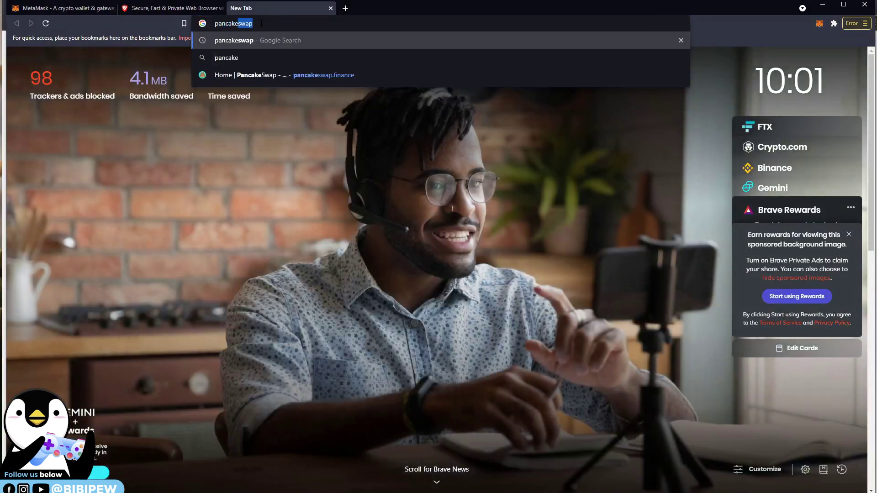
key("Return")
left_click(167, 133)
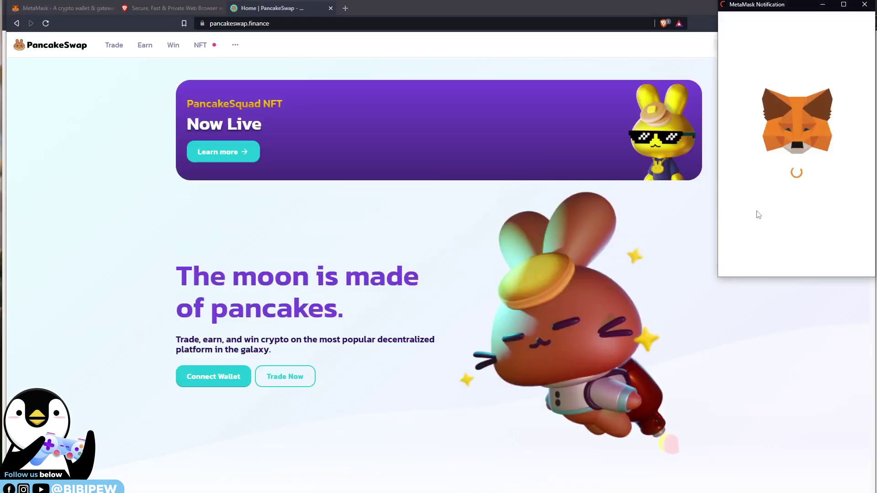
Step: Unlock MetaMask with the wallet password, approve switching to Smart Chain, and view the wallet
key("ctrl+v")
key("Return")
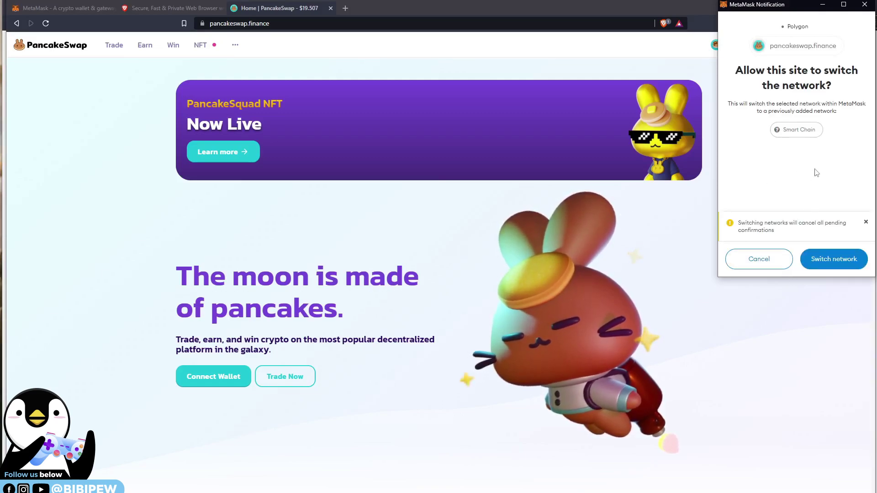
left_click(834, 259)
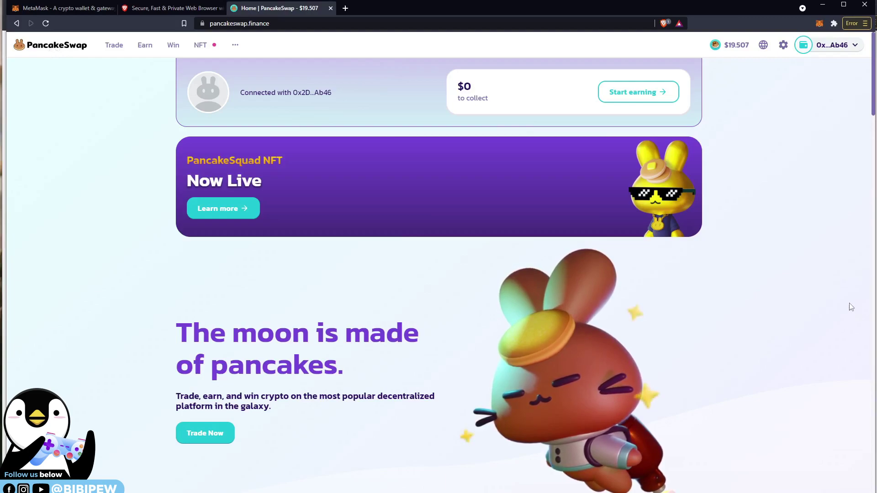
left_click(818, 24)
Step: Dismiss MetaMask's What's new notice and go to PancakeSwap's Earn > Pools page
left_click(804, 63)
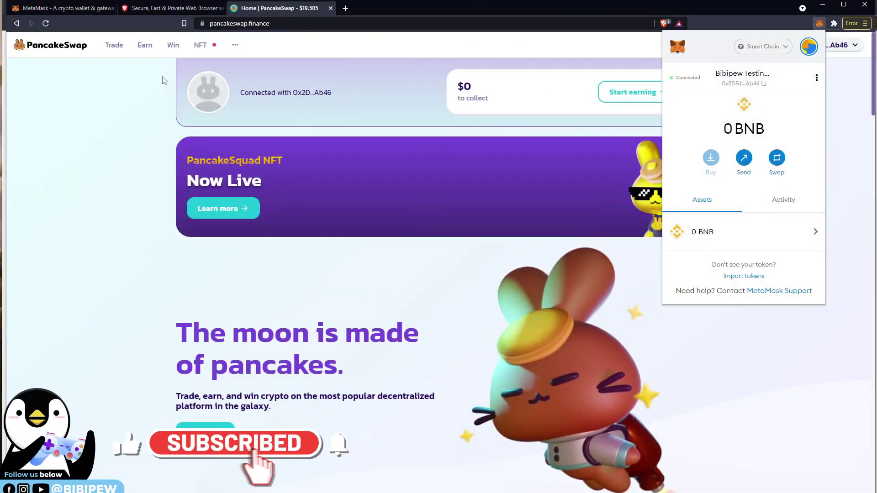
mouse_move(145, 46)
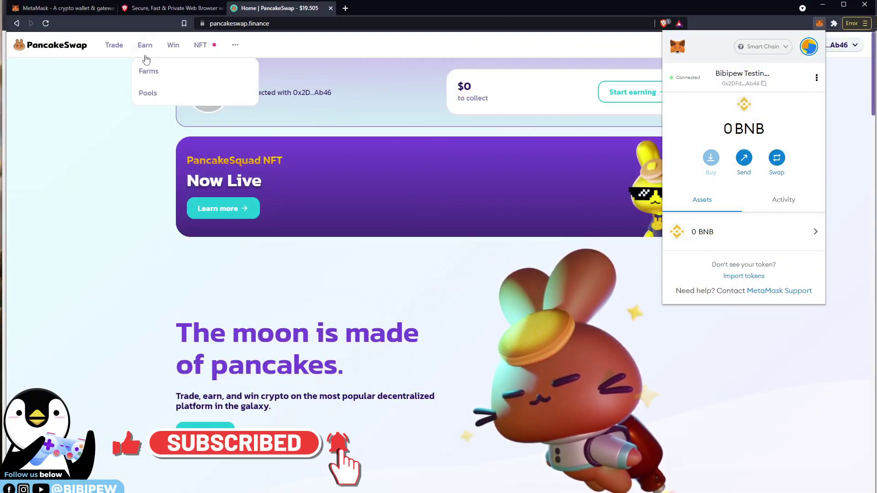
left_click(142, 90)
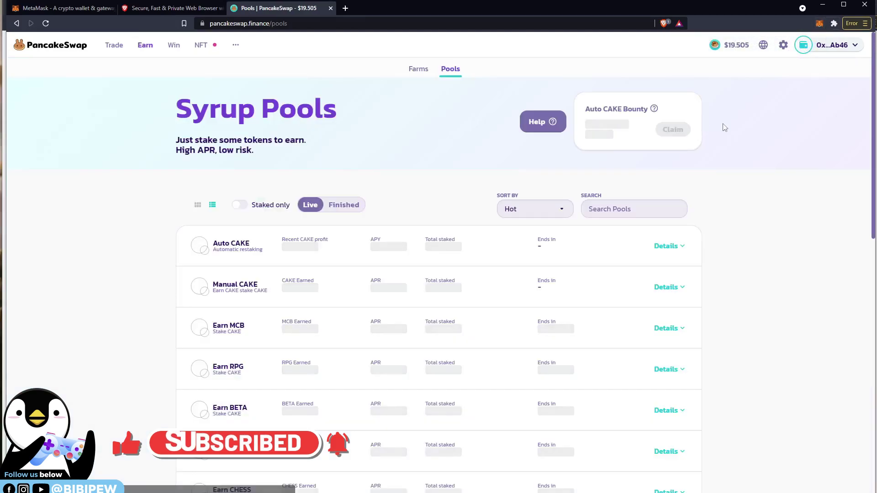
Step: Lock the MetaMask wallet from the account menu
left_click(818, 24)
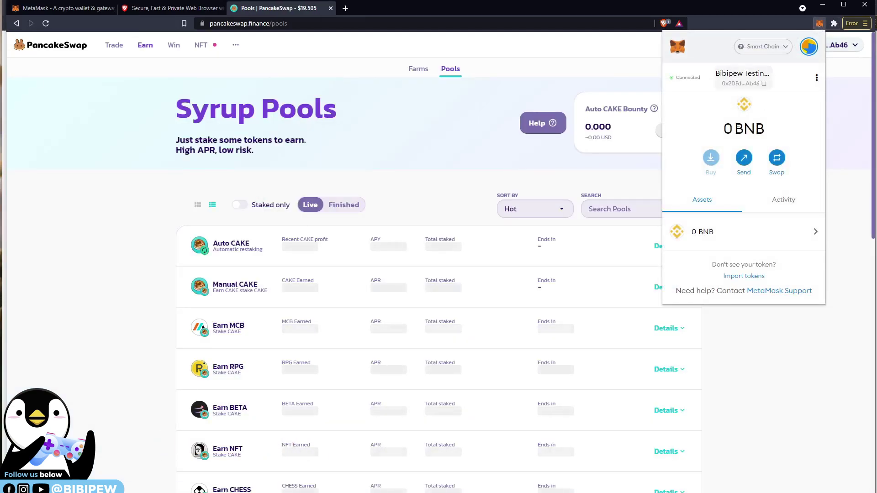
left_click(809, 50)
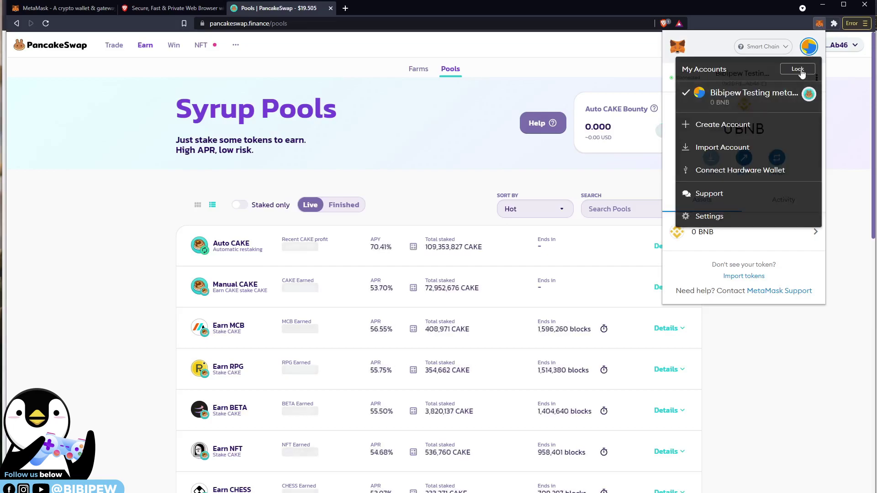
left_click(811, 50)
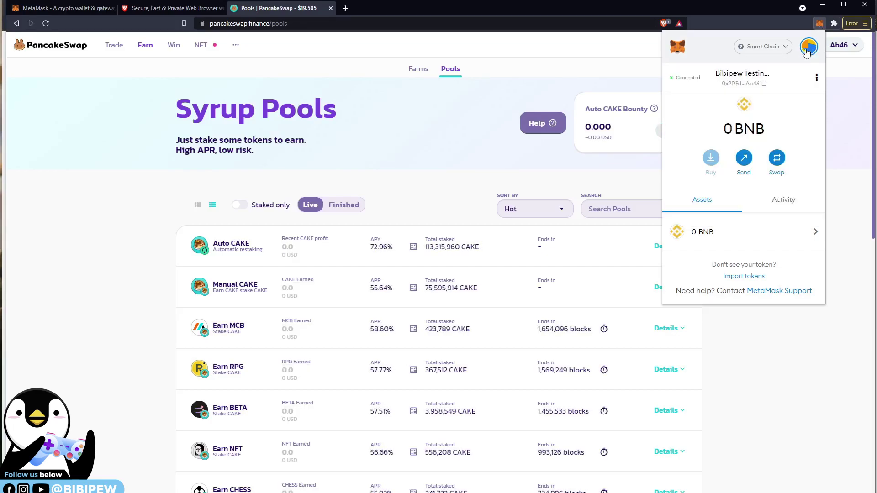
left_click(812, 51)
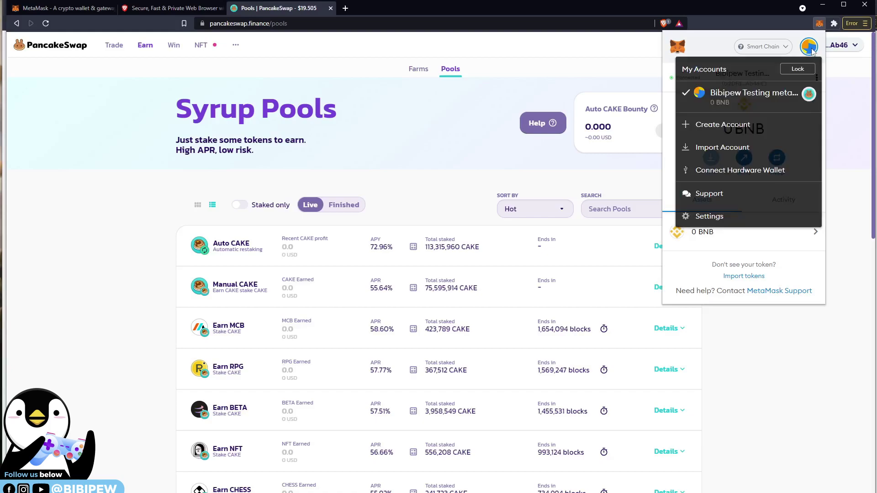
left_click(798, 69)
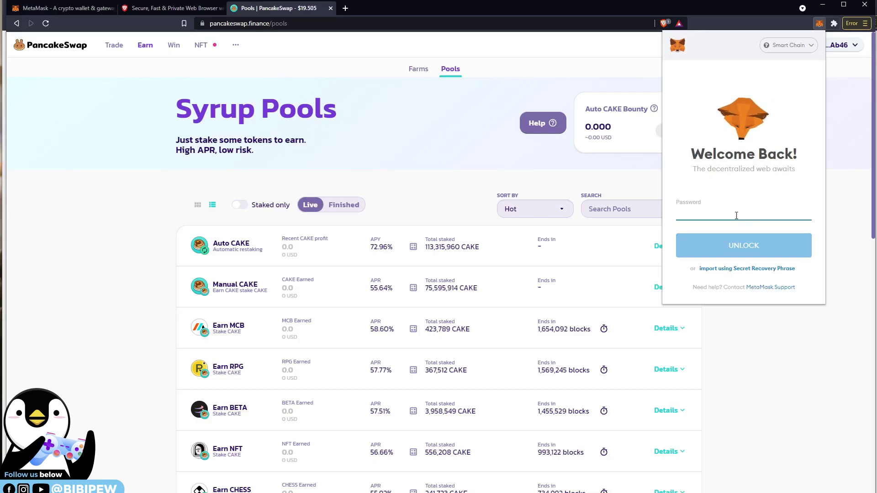
Step: Unlock MetaMask with the password and reopen the account options list
type("••")
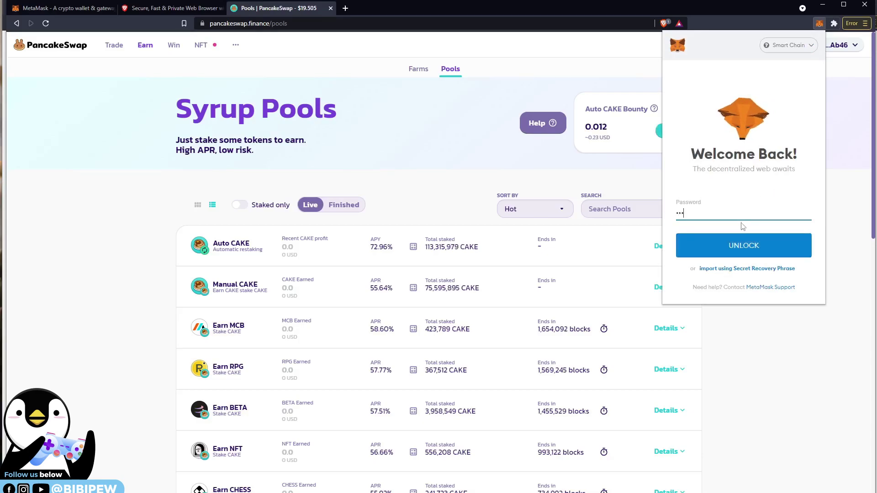
key("Return")
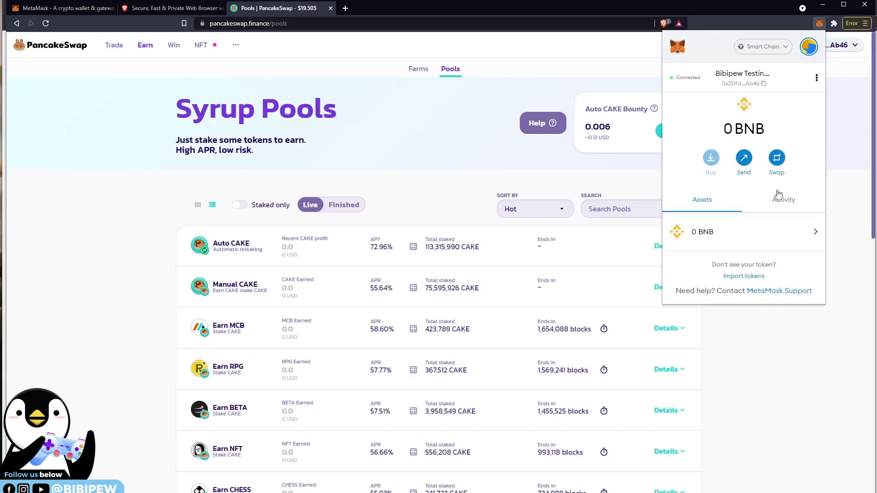
left_click(808, 46)
Step: Choose Lock in the account menu to lock MetaMask again
left_click(805, 68)
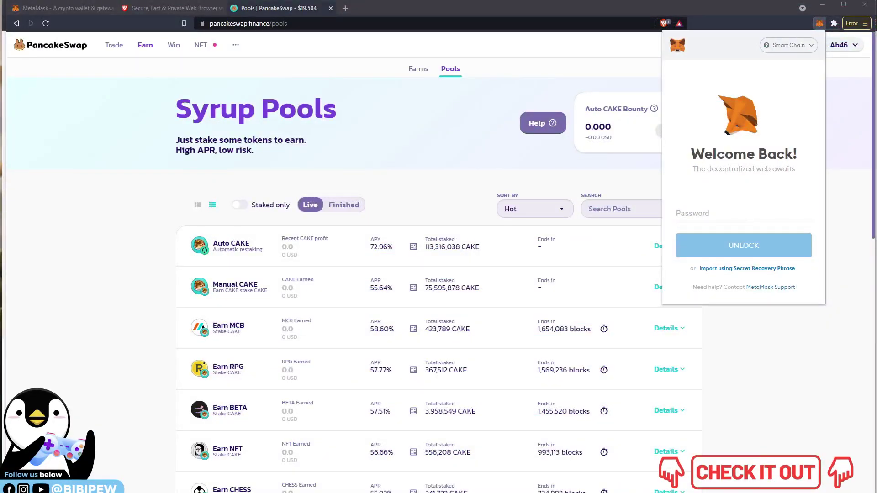
Step: Switch to the Notepad note, add random symbols, and enlarge its font to size 80
key("alt+Tab")
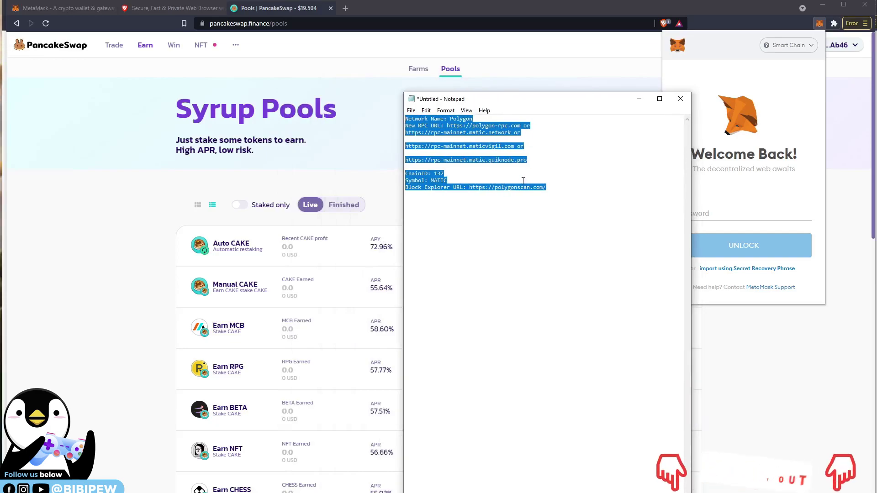
type("%$#^&#%&#%@$&@$^@$")
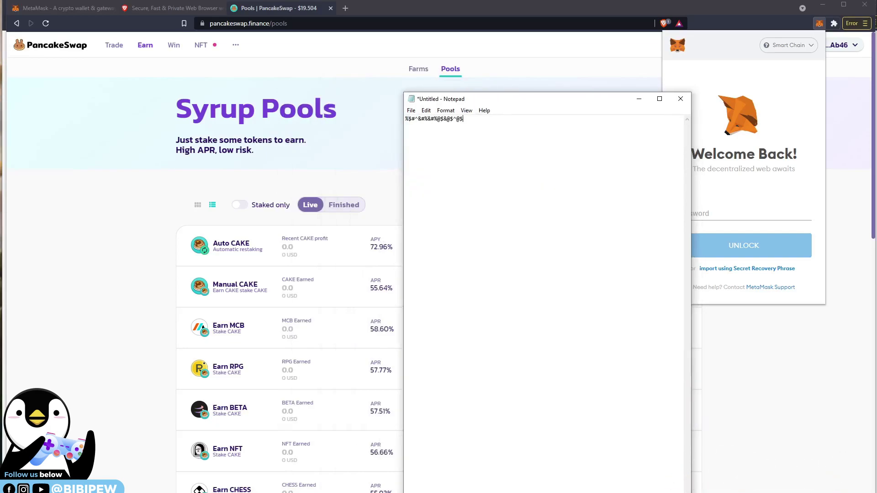
key("alt+o")
key("Escape")
key("ctrl+a")
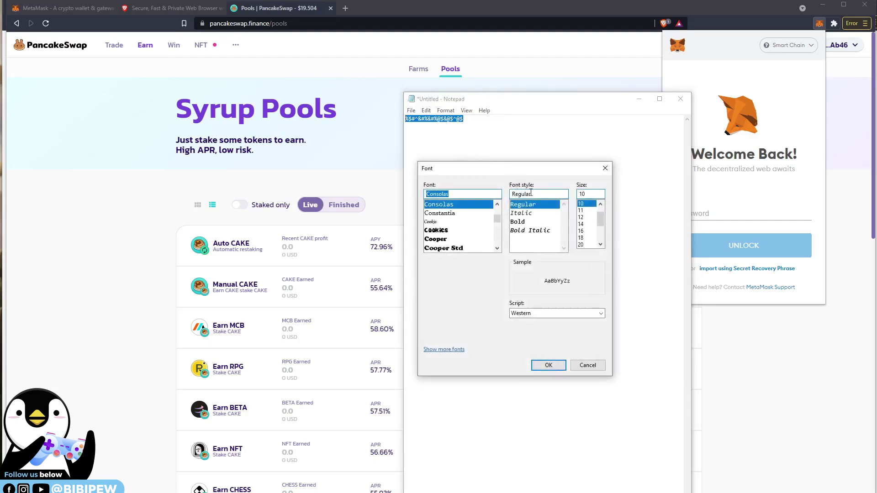
double_click(586, 194)
type("8")
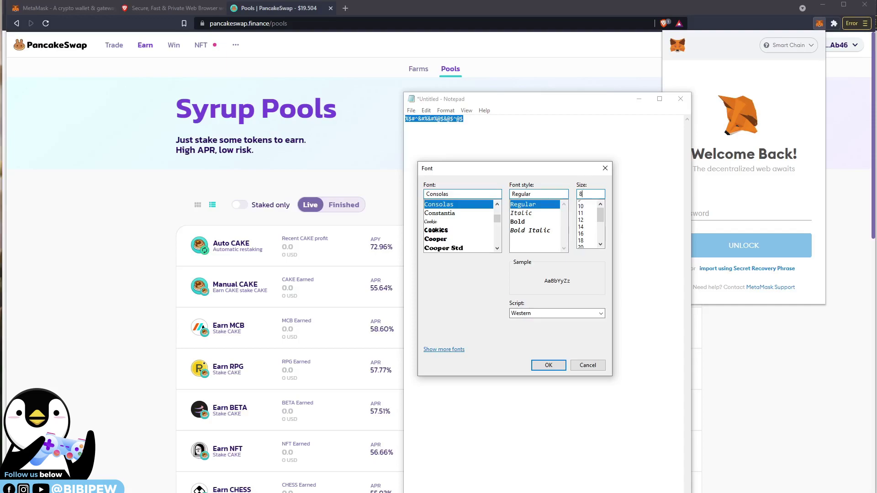
left_click(559, 368)
Step: Append extra digits to the note, then close Notepad without saving
left_click(554, 150)
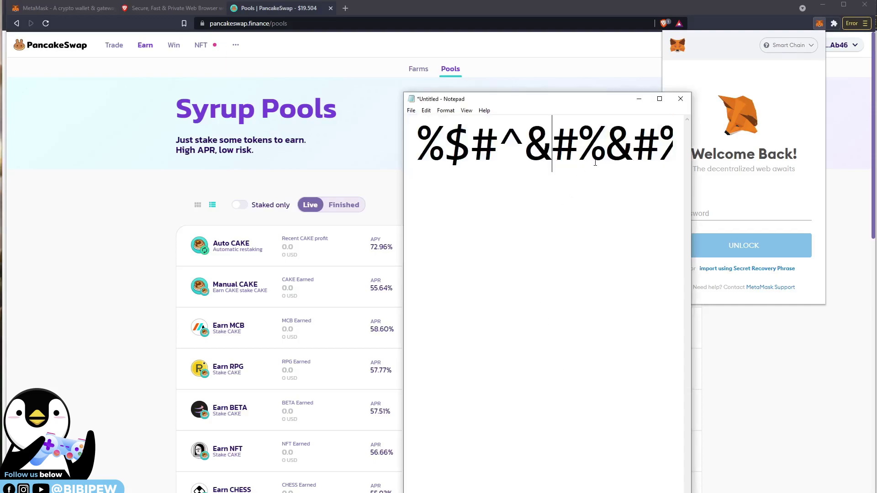
type("23446346#%&")
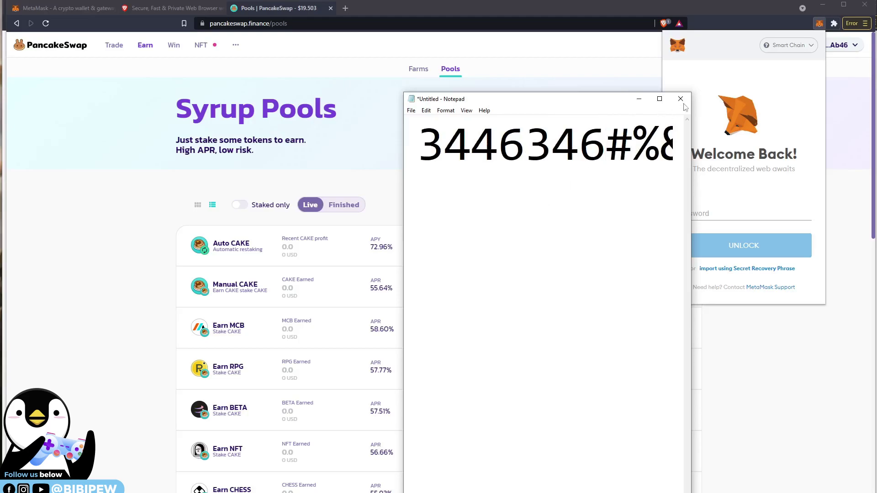
left_click(680, 98)
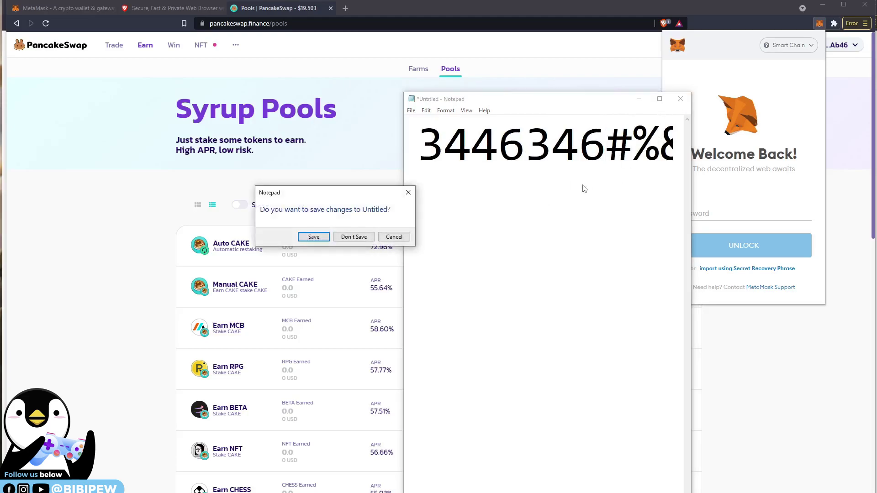
left_click(363, 240)
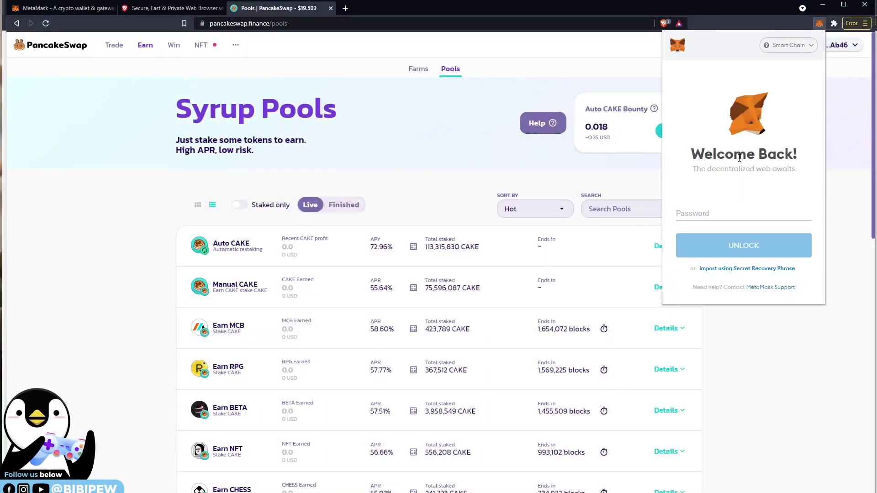
Step: Enter the wallet password to unlock MetaMask and close its panel over Syrup Pools
left_click(726, 214)
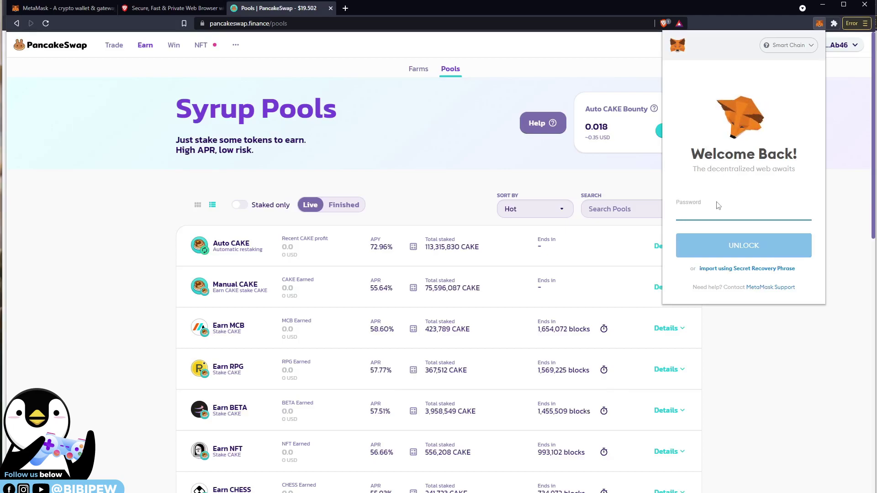
type("••••••")
key("Return")
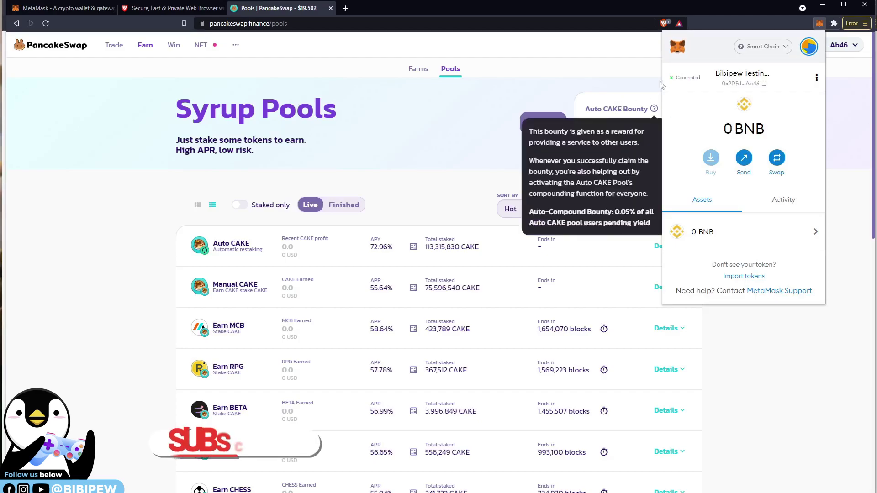
left_click(104, 102)
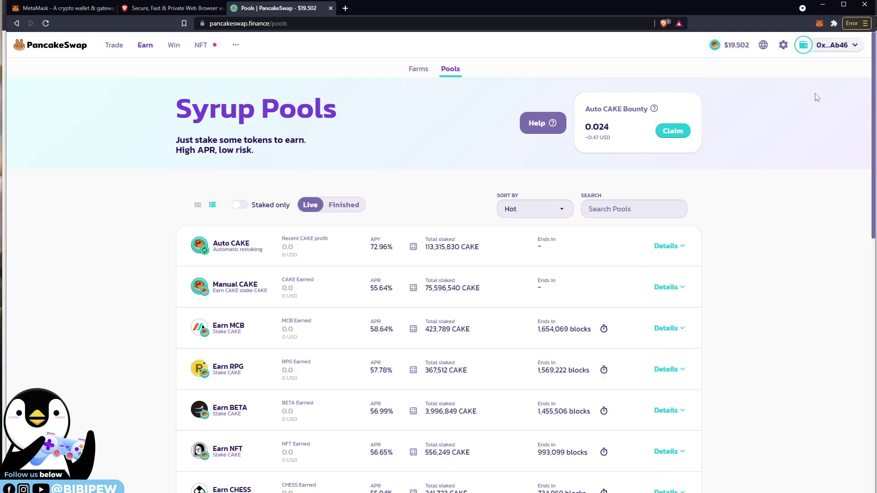
Step: Remove pancakeswap.finance from MetaMask's Connected sites list
left_click(819, 24)
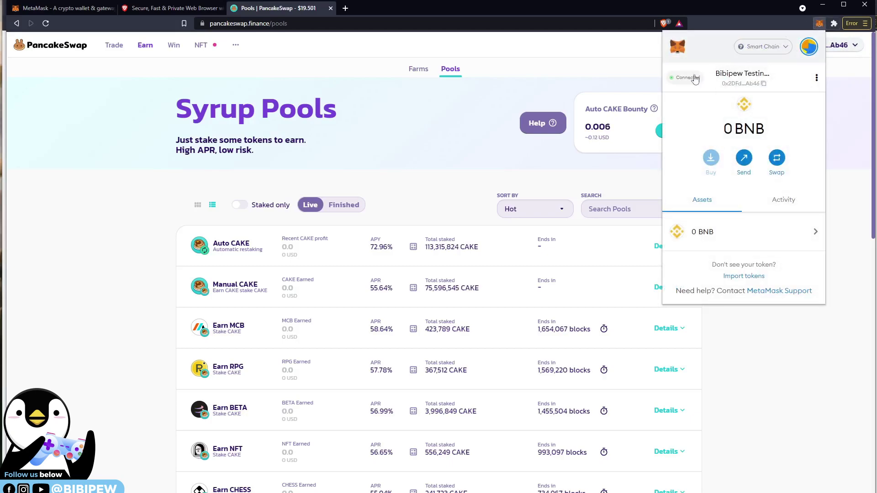
left_click(816, 78)
left_click(817, 78)
left_click(816, 78)
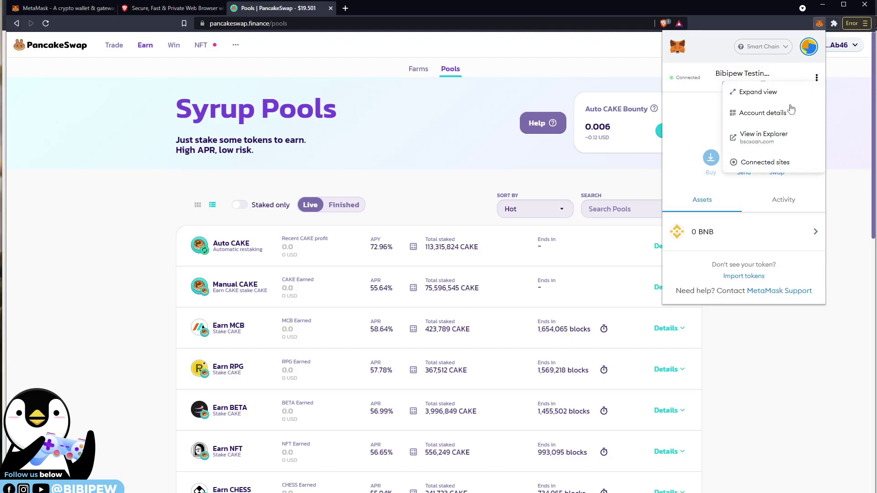
left_click(755, 163)
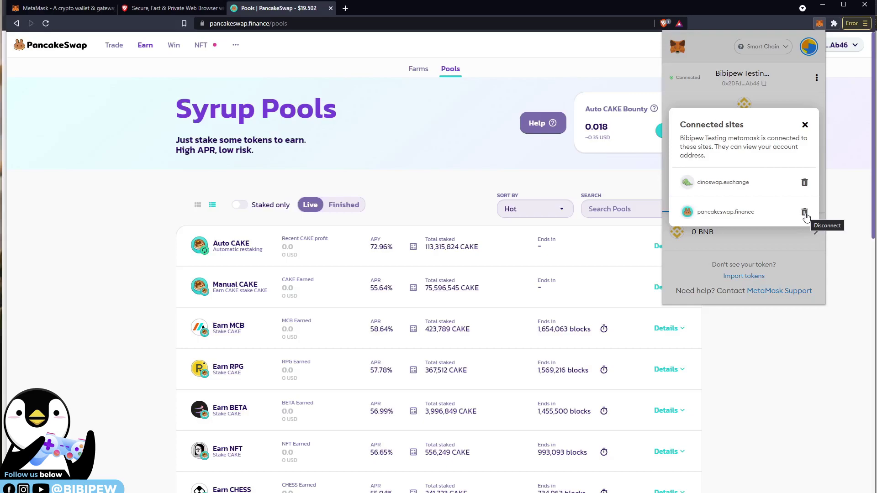
left_click(805, 212)
left_click(779, 192)
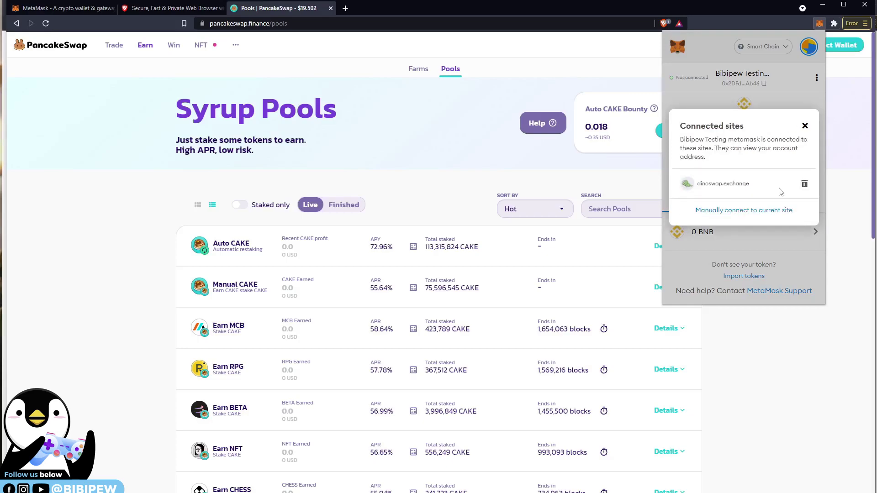
Step: Check the site's connection status and bring up PancakeSwap's Connect Wallet choices
left_click(805, 126)
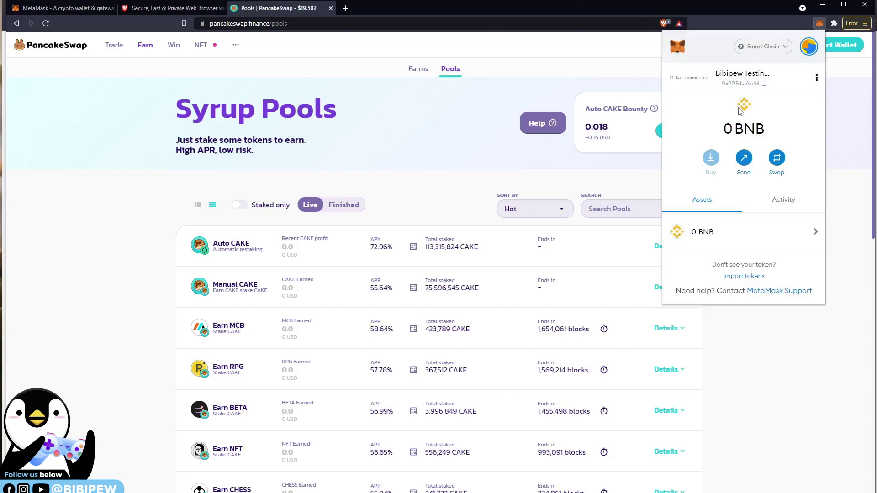
left_click(706, 84)
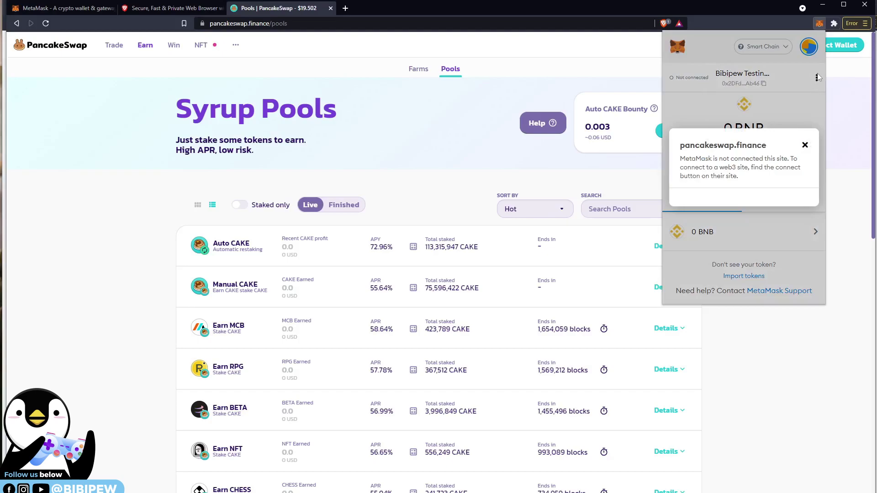
left_click(828, 47)
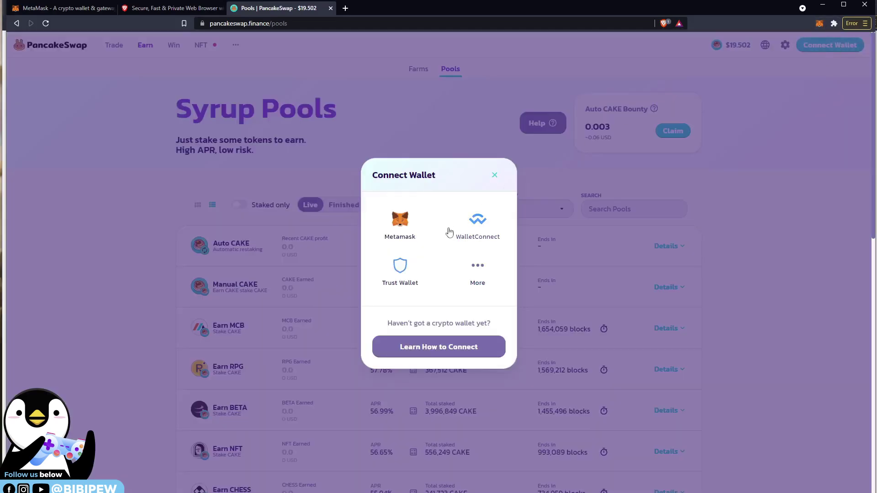
Step: Choose Metamask in PancakeSwap's Connect Wallet dialog and approve connecting the account
left_click(400, 223)
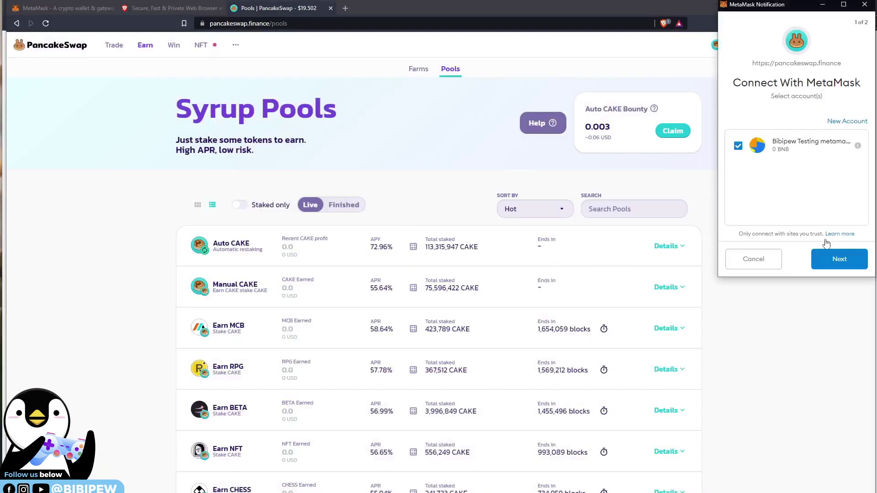
left_click(838, 260)
left_click(836, 260)
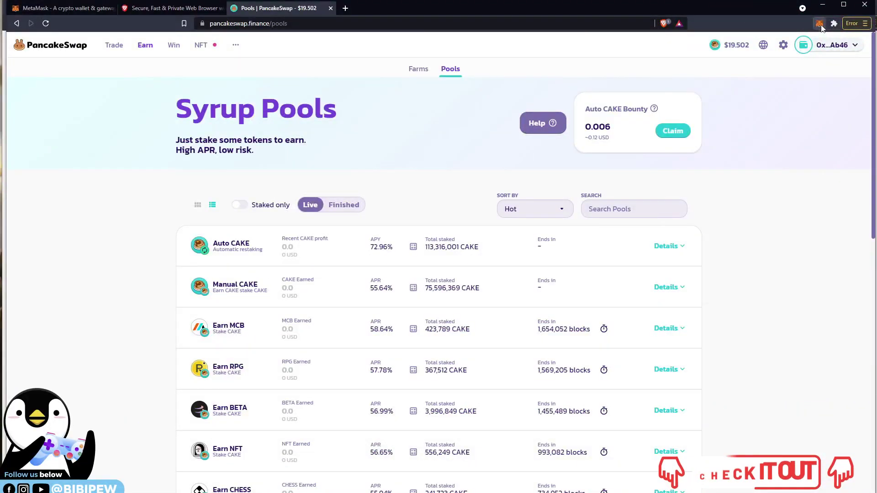
Step: Choose Connect Hardware Wallet from MetaMask's account menu to reach the Ledger/Trezor page
left_click(820, 24)
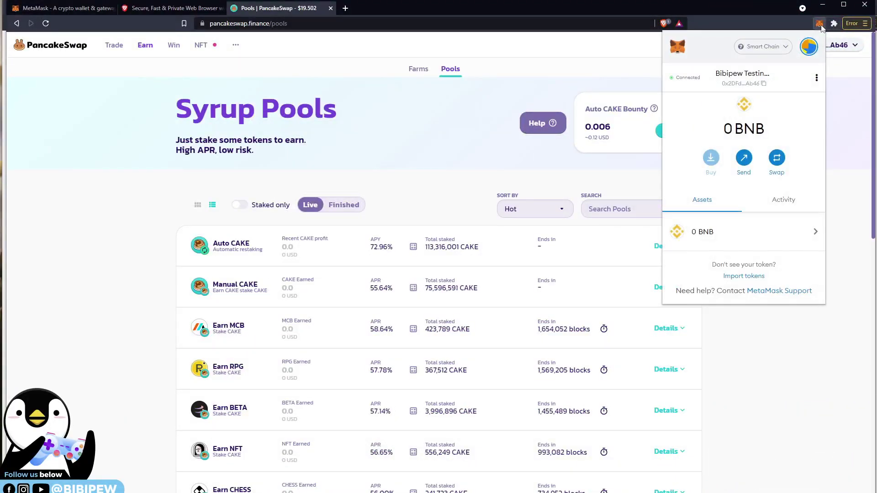
left_click(817, 79)
left_click(817, 79)
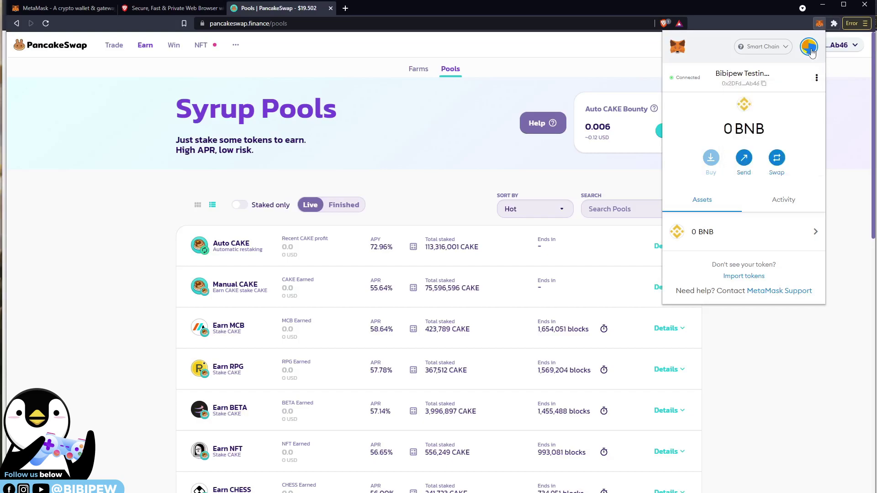
left_click(809, 47)
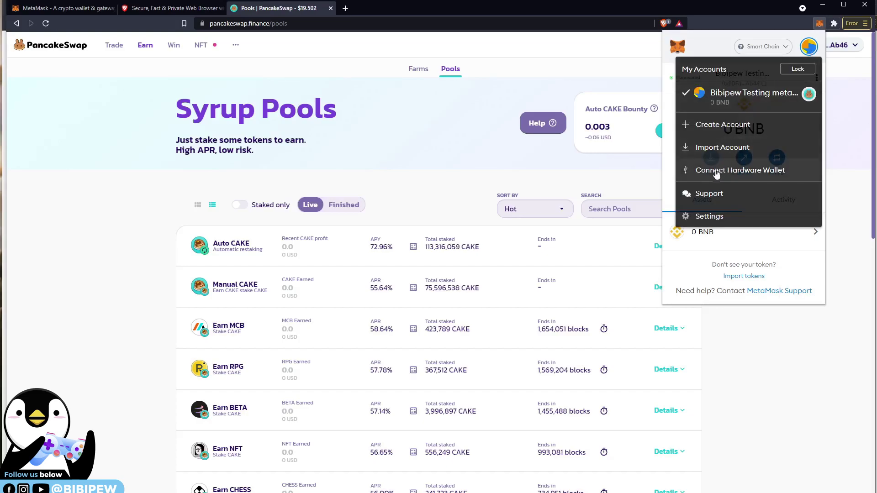
left_click(741, 171)
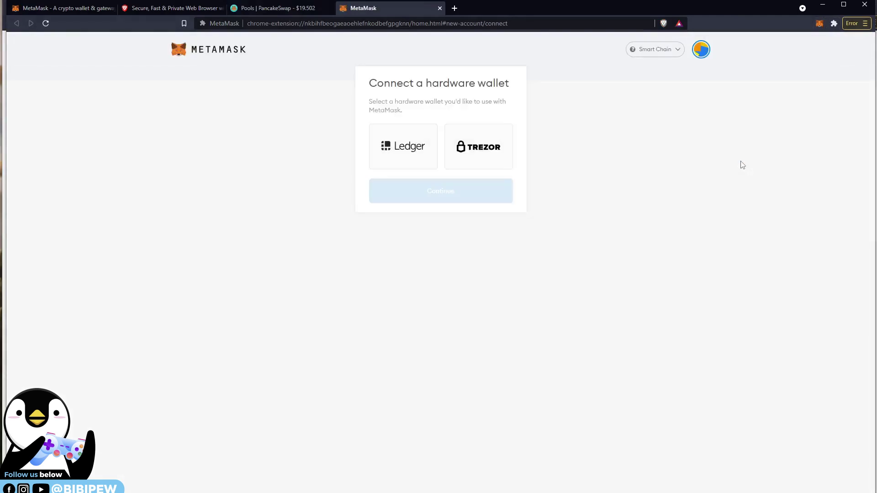